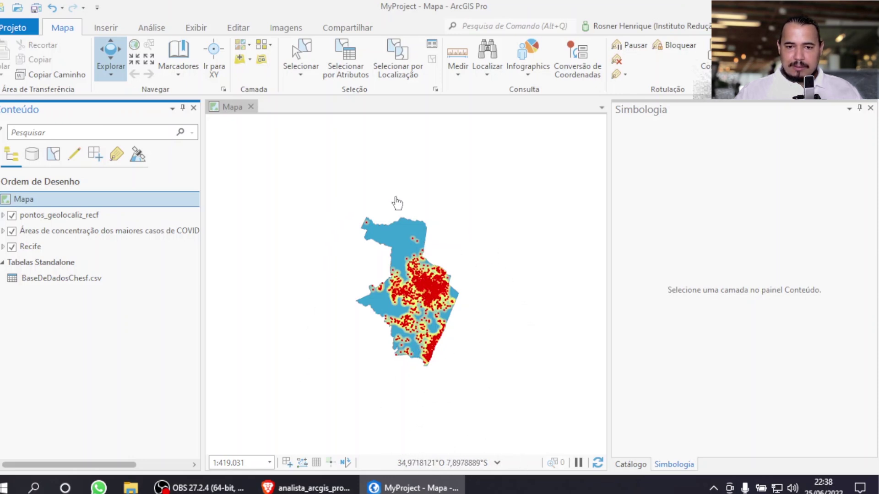
# - Examine the COVID case concentration areas and geolocated points across Recife, from the whole city down to the southern coast
pyautogui.scroll(1, 424, 336)
pyautogui.scroll(1, 457, 348)
pyautogui.scroll(-1, 471, 354)
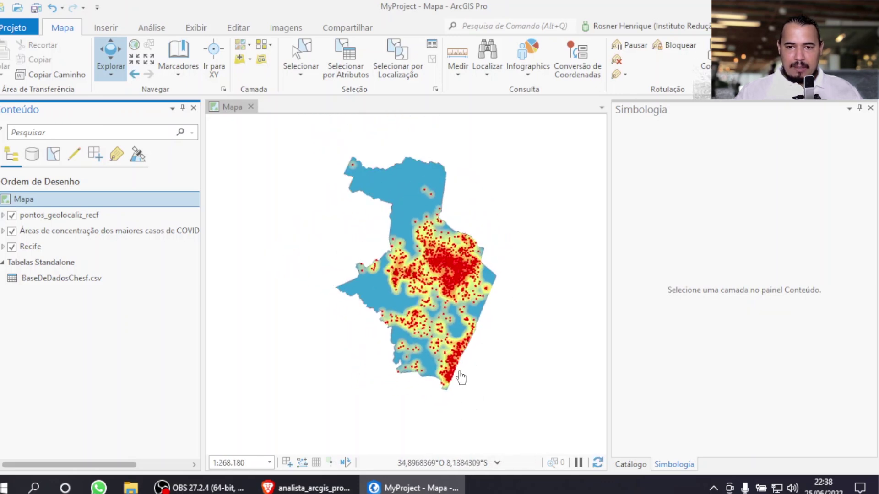
pyautogui.scroll(1, 462, 378)
pyautogui.scroll(1, 480, 361)
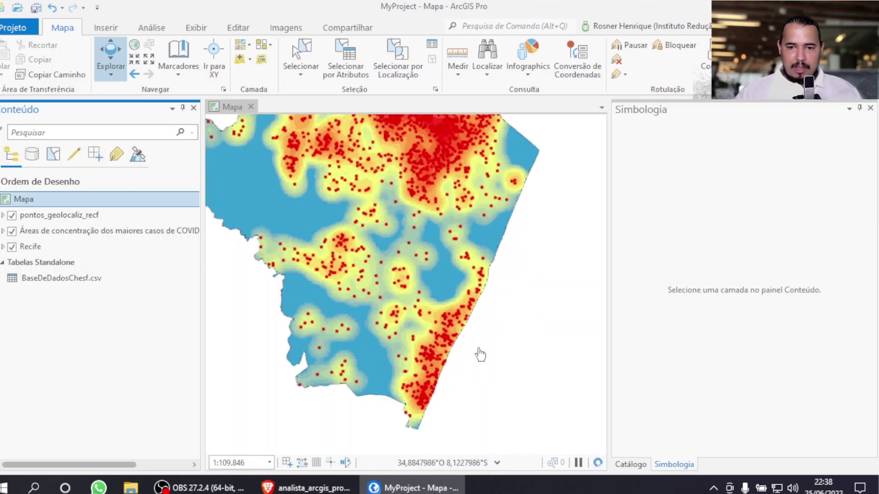
pyautogui.scroll(-1, 446, 430)
pyautogui.scroll(1, 427, 231)
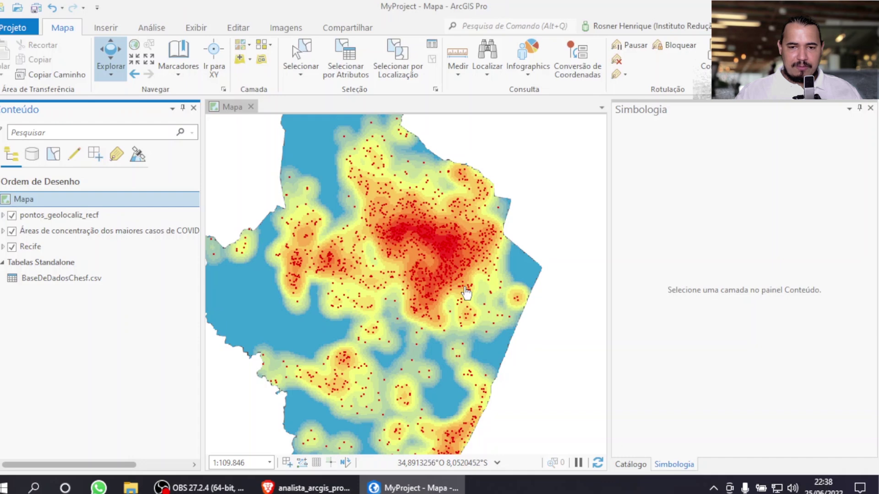
pyautogui.scroll(-2, 467, 284)
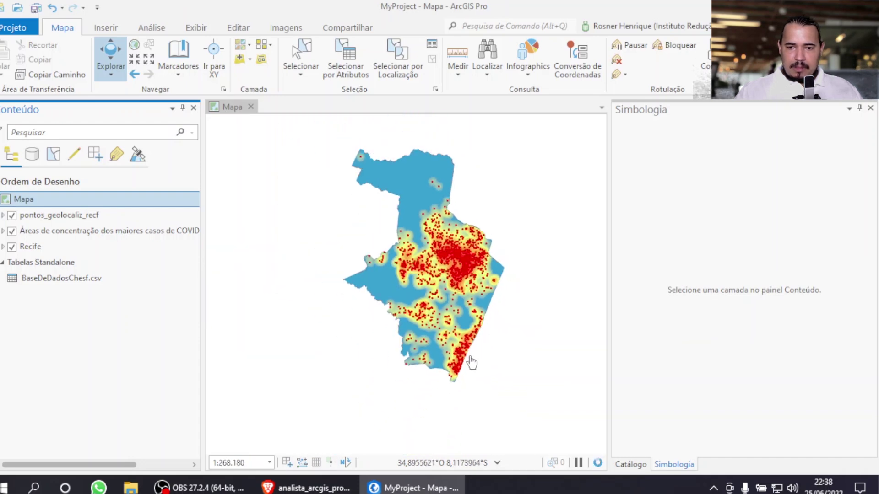
pyautogui.scroll(1, 469, 358)
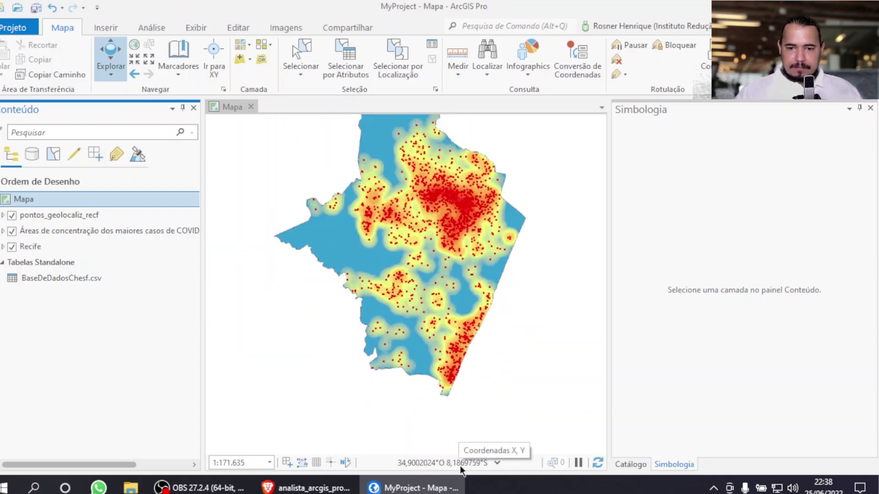
pyautogui.scroll(1, 451, 452)
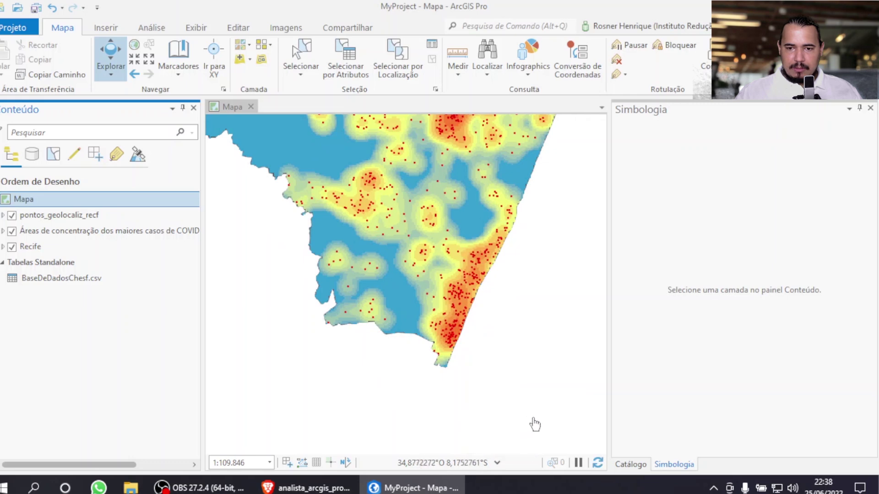
pyautogui.scroll(1, 434, 297)
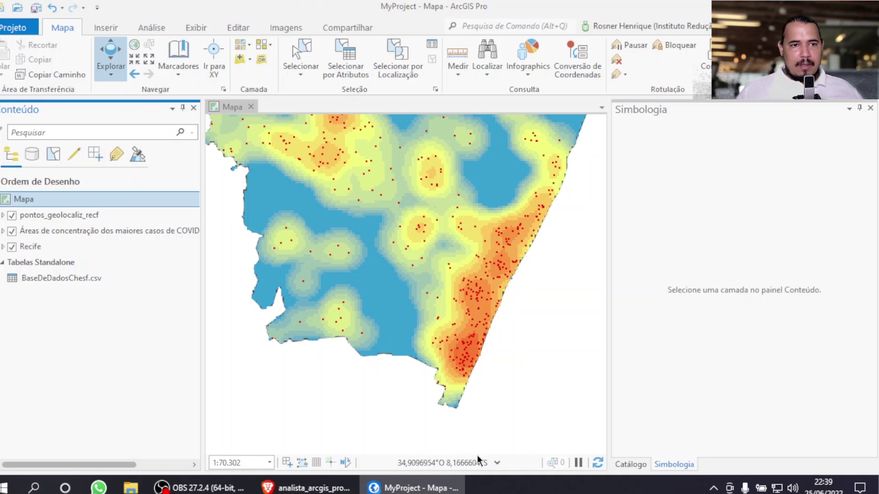
# - Open the application options and display the spatial reference defaults for new maps and scenes
pyautogui.click(15, 30)
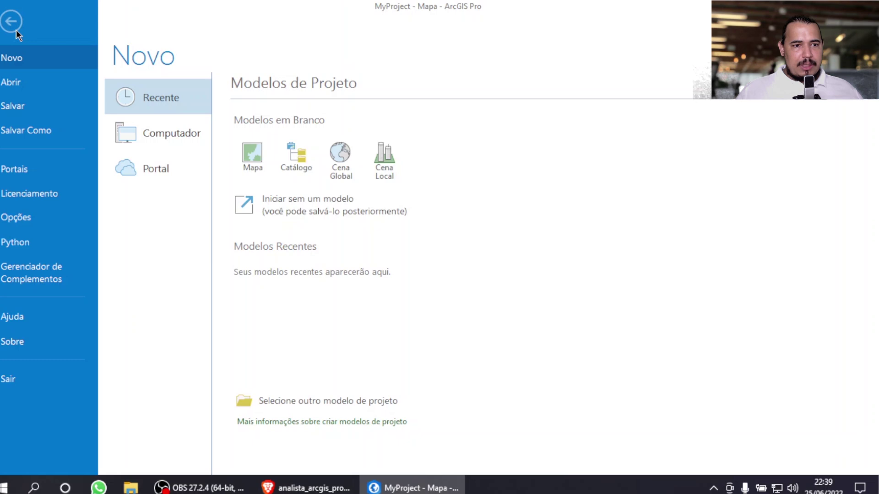
pyautogui.click(37, 216)
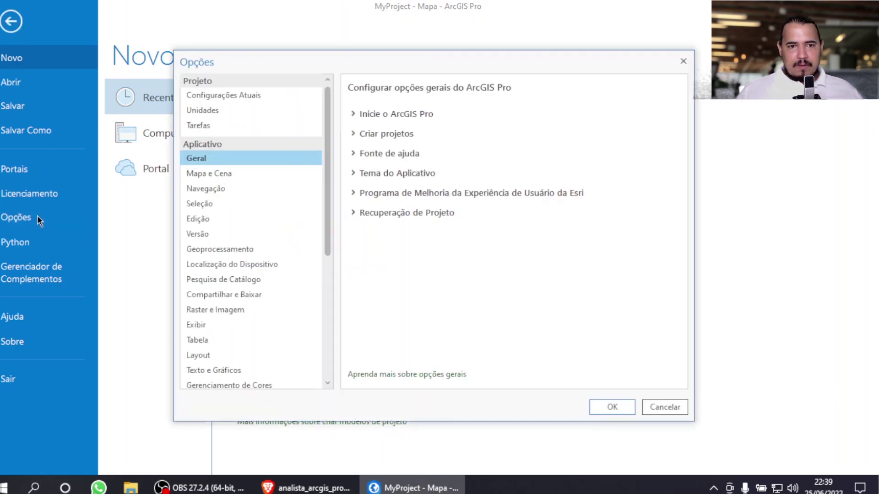
pyautogui.click(218, 173)
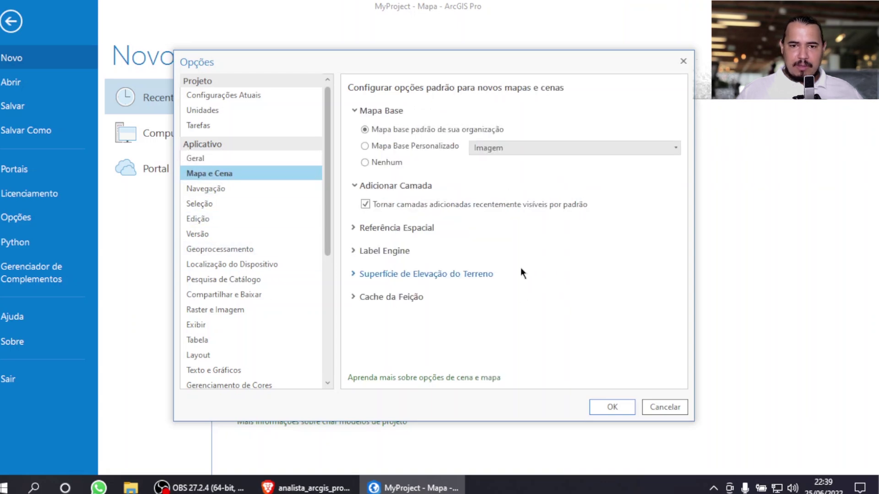
pyautogui.click(354, 228)
pyautogui.scroll(-3, 564, 218)
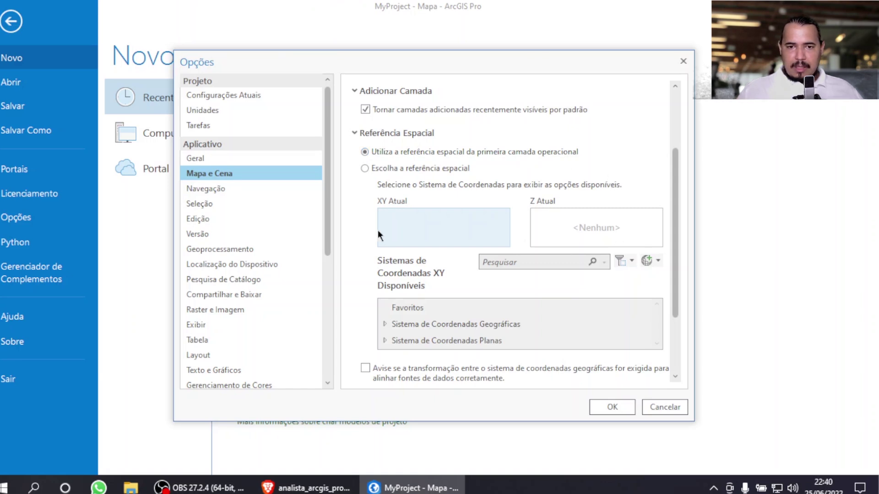
# - Set the default spatial reference to a manually chosen one and search the XY coordinate systems for "sirgas"
pyautogui.click(365, 168)
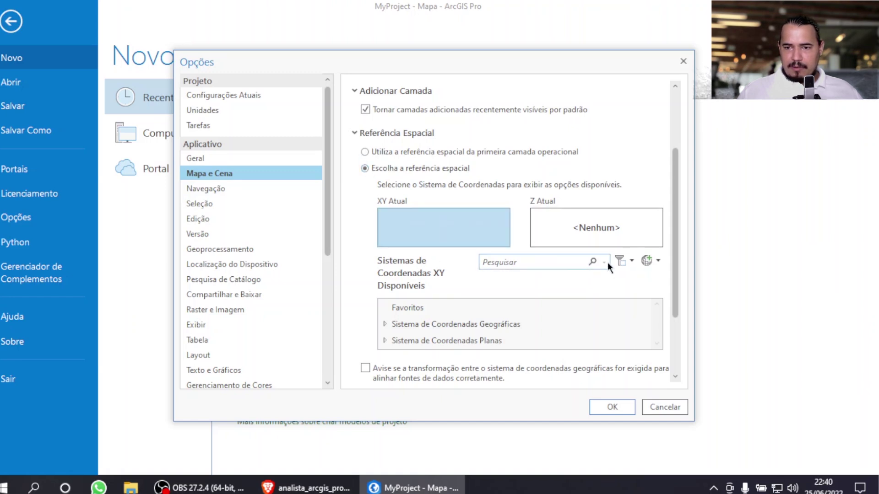
pyautogui.click(657, 262)
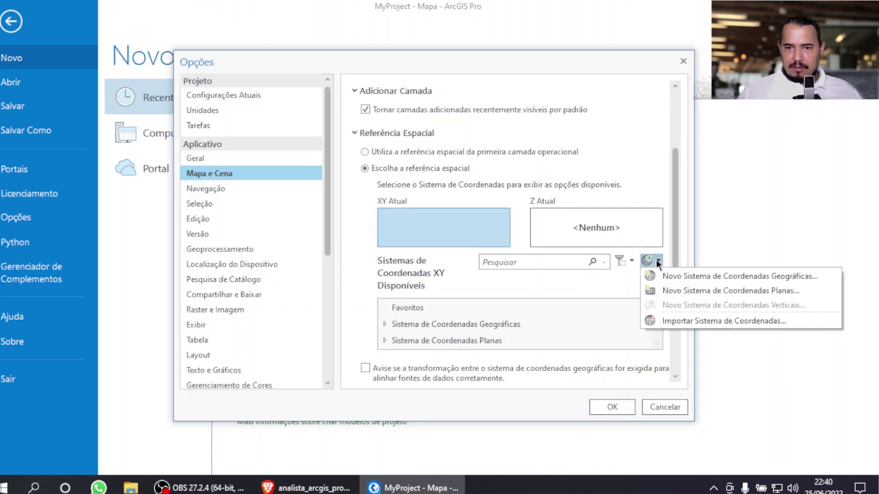
pyautogui.click(558, 262)
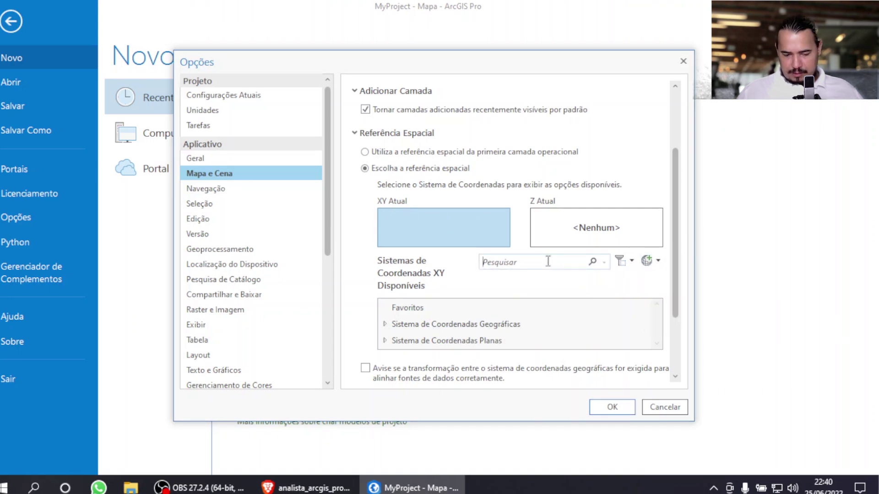
pyautogui.write('sirgas')
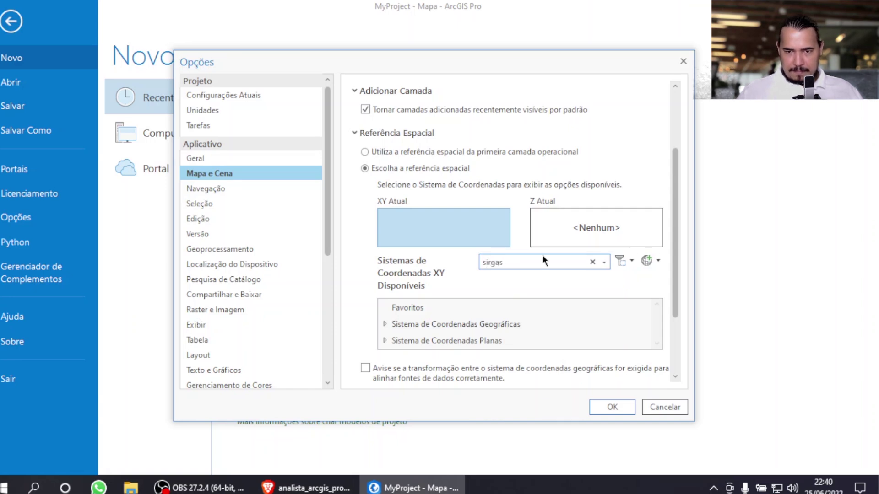
# - Browse the South American geographic coordinate systems in the search results, including SIRGAS 2000
pyautogui.scroll(-1, 564, 276)
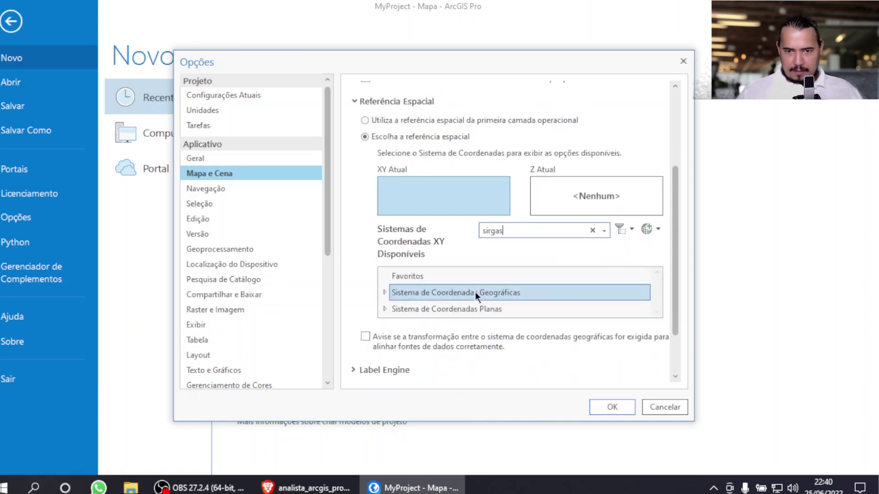
pyautogui.click(384, 293)
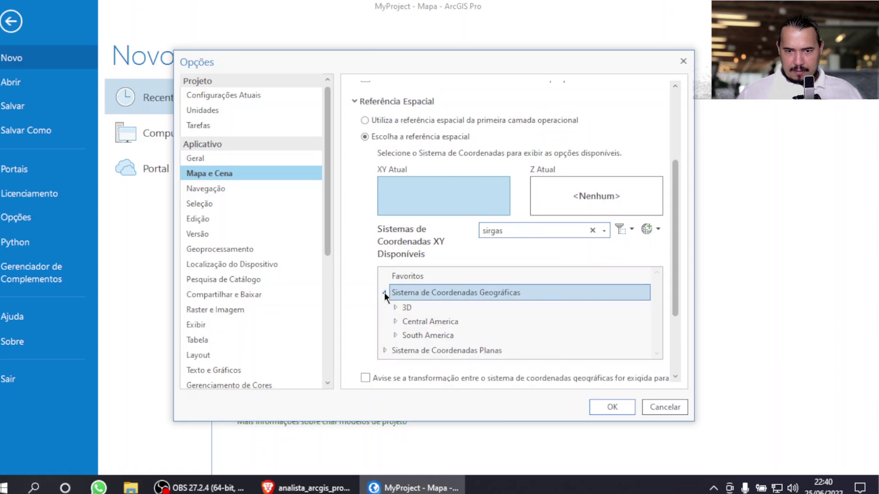
pyautogui.click(394, 335)
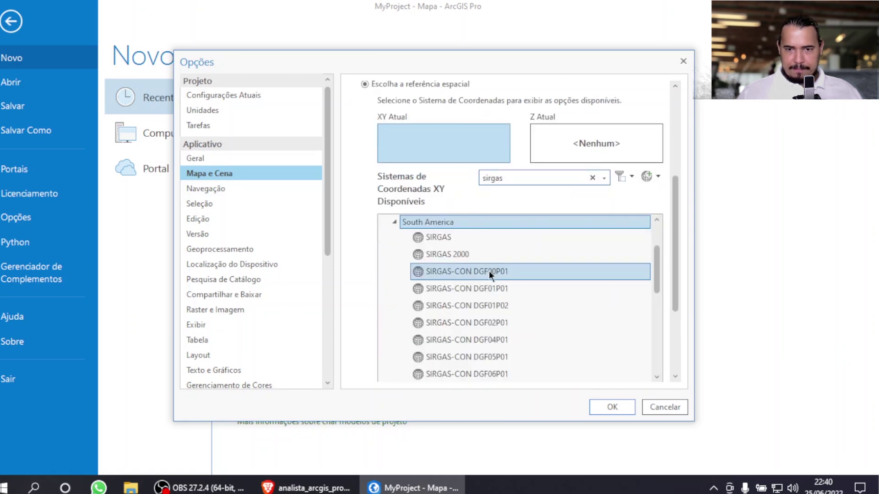
pyautogui.scroll(-1, 497, 329)
pyautogui.scroll(2, 497, 330)
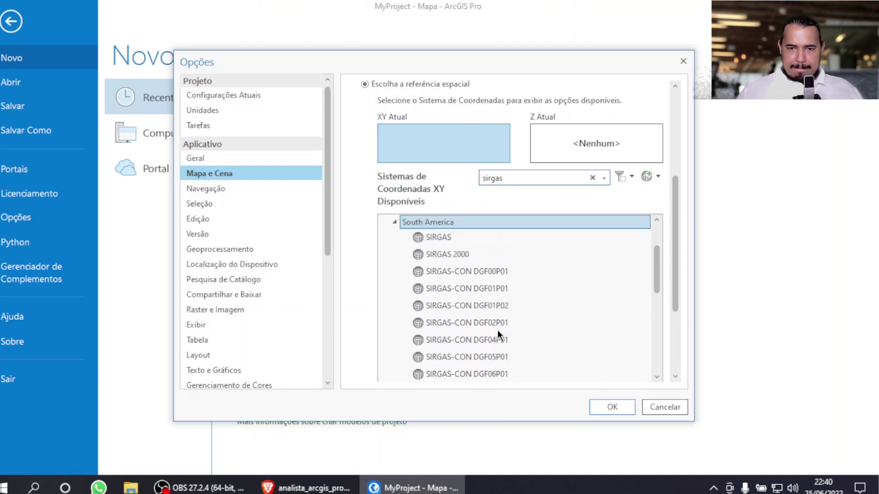
pyautogui.scroll(1, 498, 333)
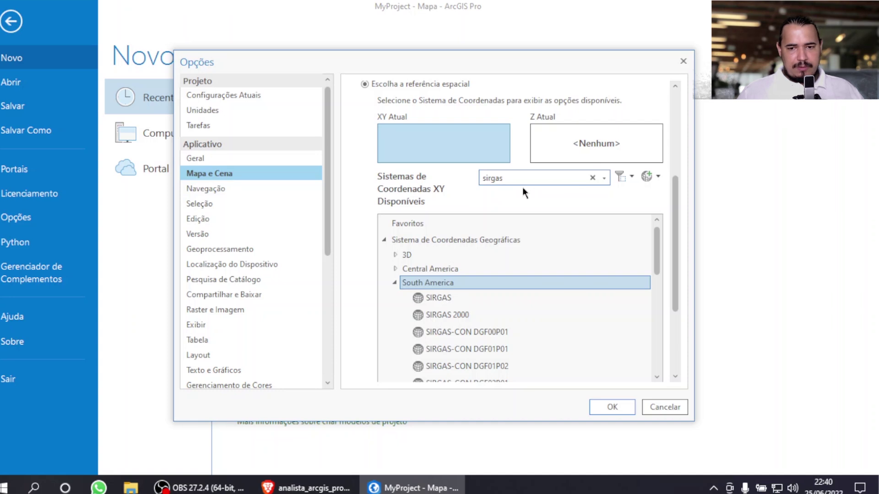
pyautogui.click(469, 316)
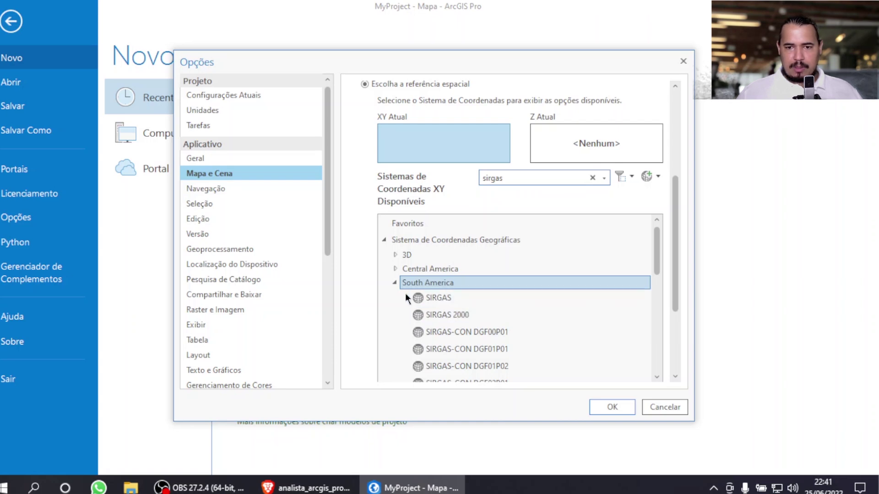
pyautogui.click(395, 282)
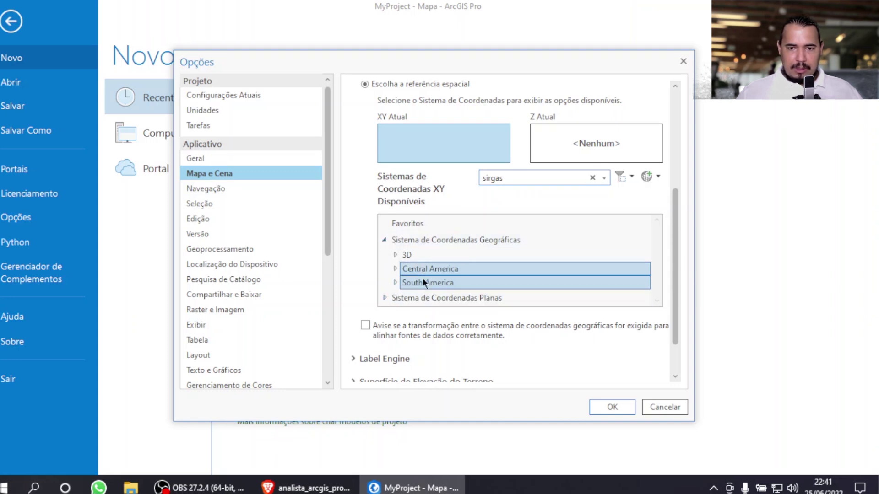
# - Browse the planar coordinate systems down to UTM for South America, and collapse both coordinate system groups
pyautogui.click(385, 297)
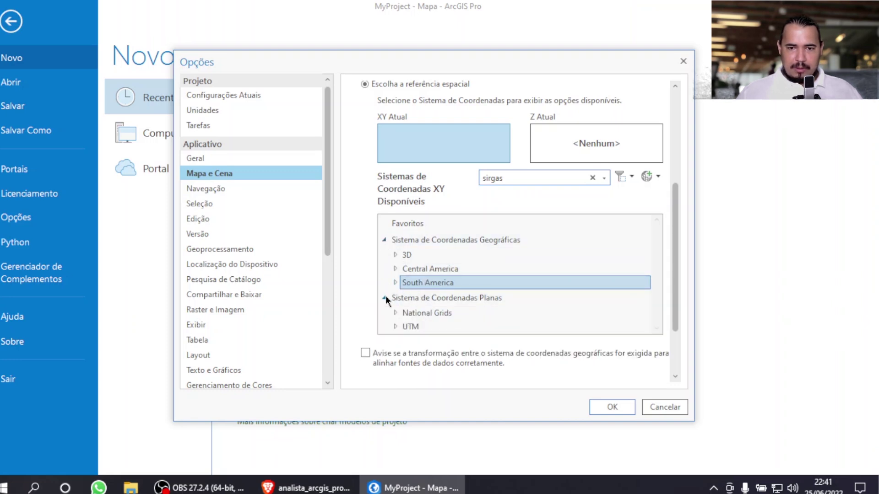
pyautogui.click(463, 297)
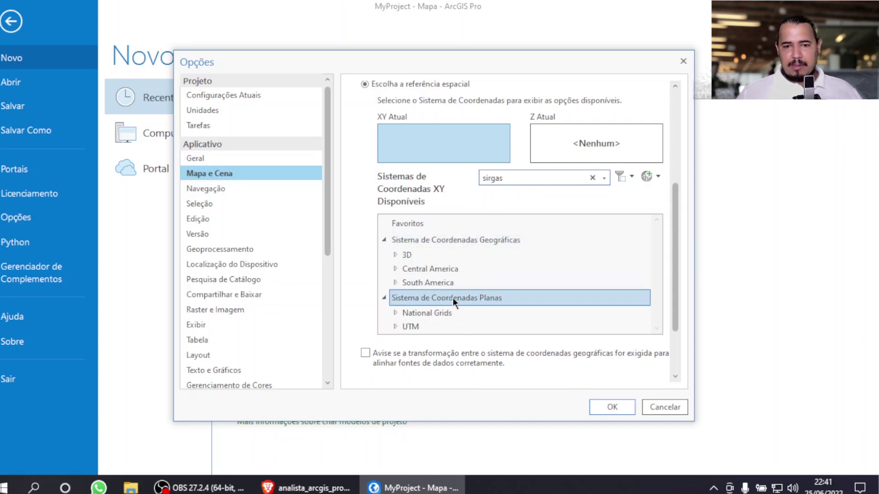
pyautogui.click(396, 327)
pyautogui.click(405, 327)
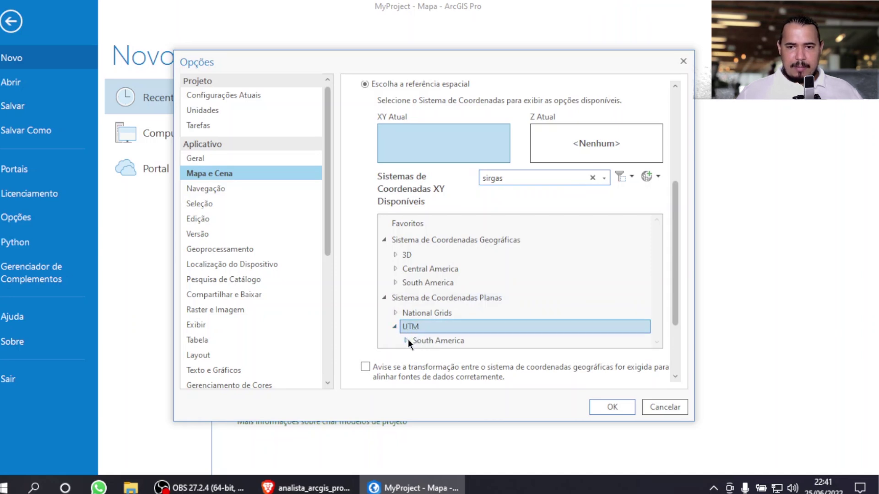
pyautogui.click(406, 340)
pyautogui.scroll(-2, 482, 314)
pyautogui.scroll(4, 493, 333)
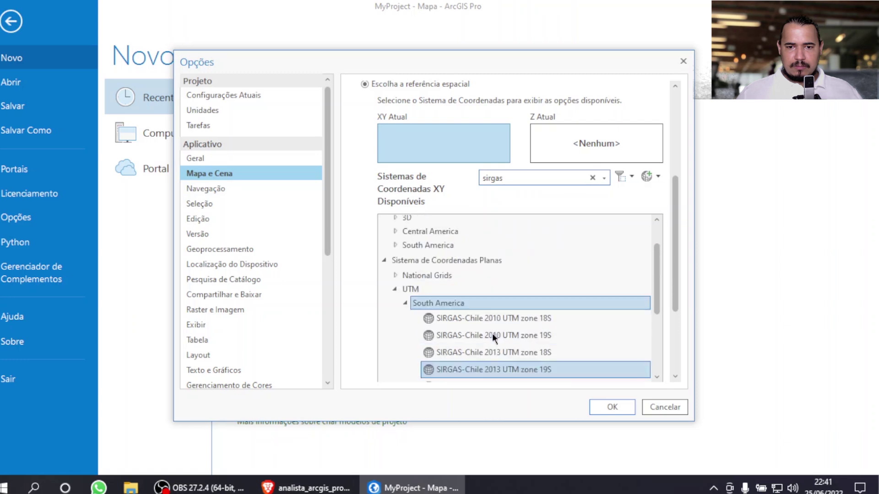
pyautogui.click(405, 304)
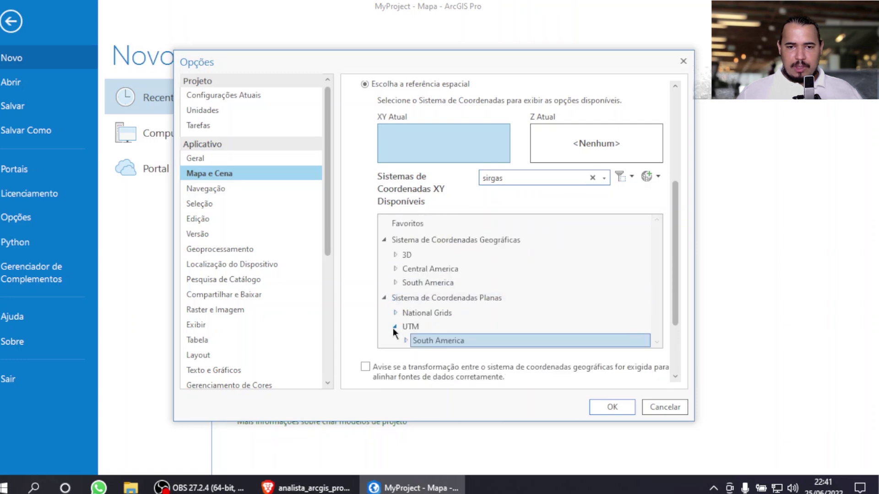
pyautogui.click(394, 325)
pyautogui.click(384, 296)
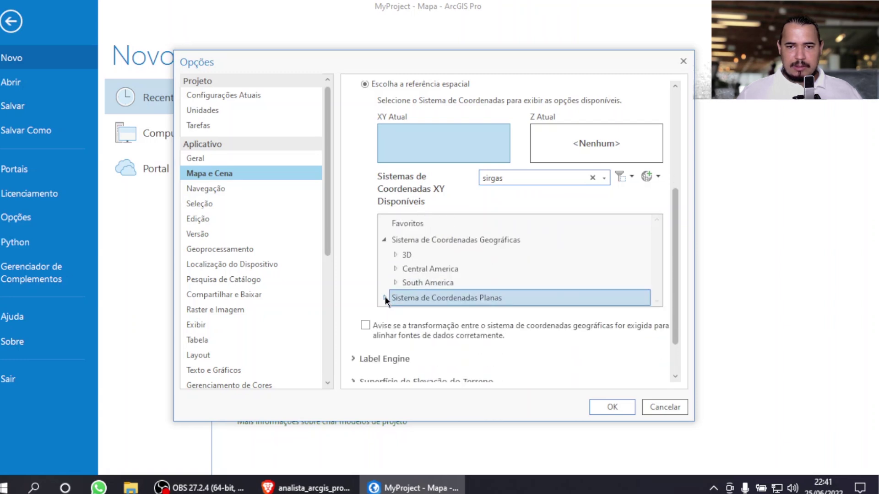
pyautogui.click(384, 239)
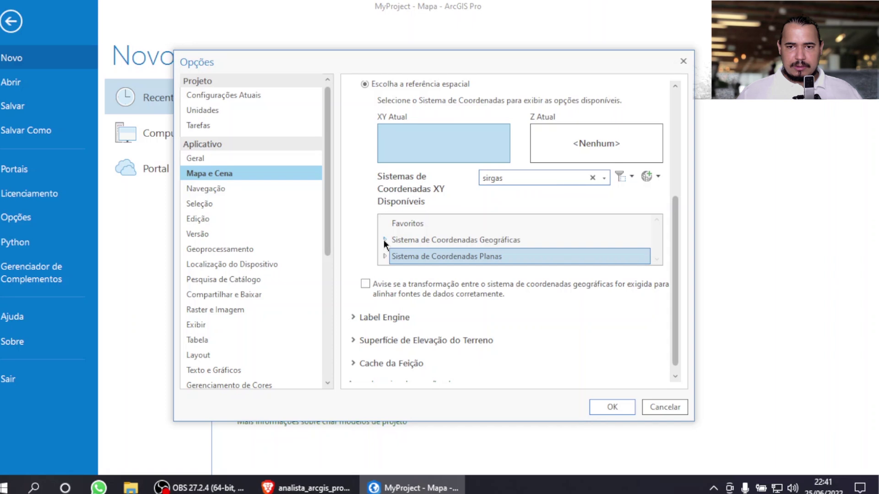
# - Review the two coordinate system categories and close the options without saving the spatial reference changes
pyautogui.scroll(2, 384, 240)
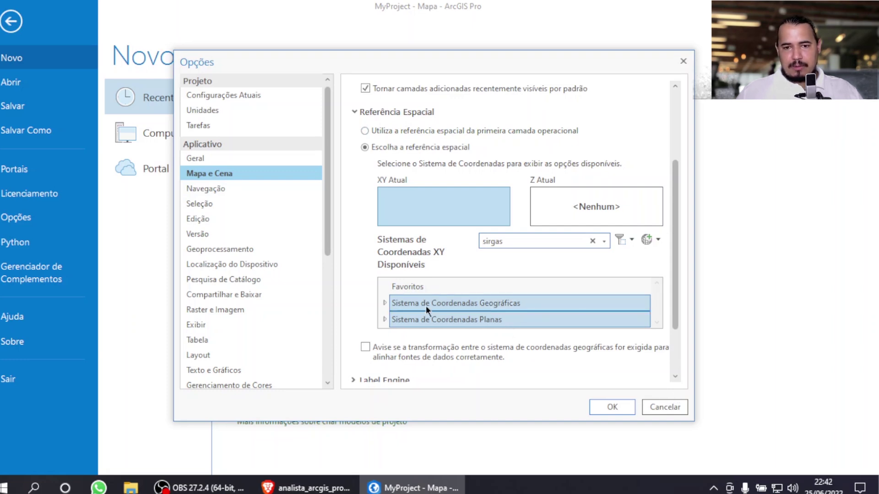
pyautogui.click(383, 303)
pyautogui.click(384, 303)
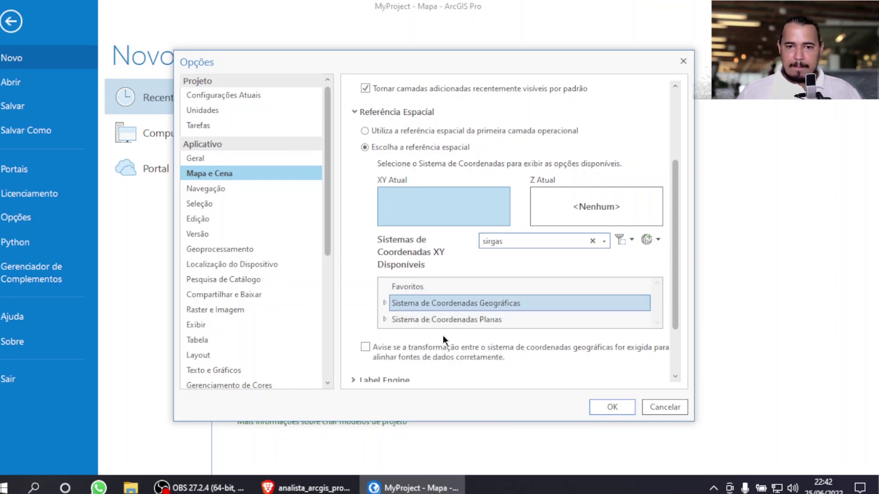
pyautogui.scroll(-2, 585, 346)
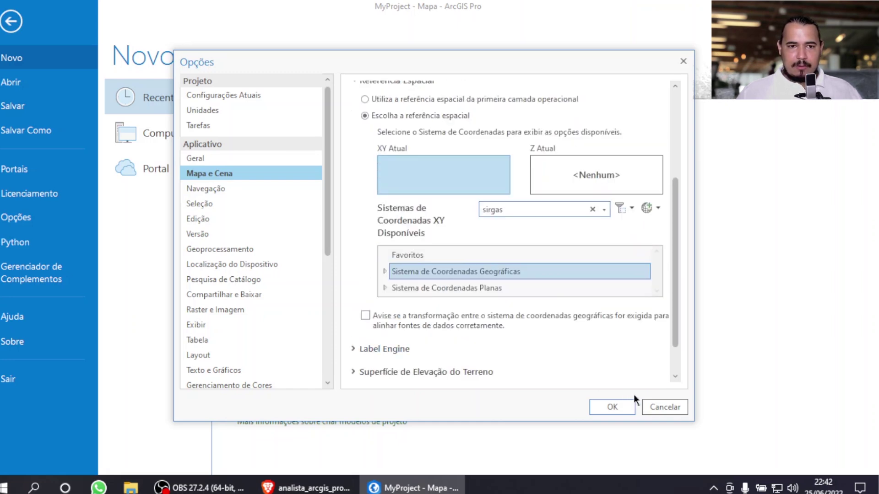
pyautogui.click(663, 405)
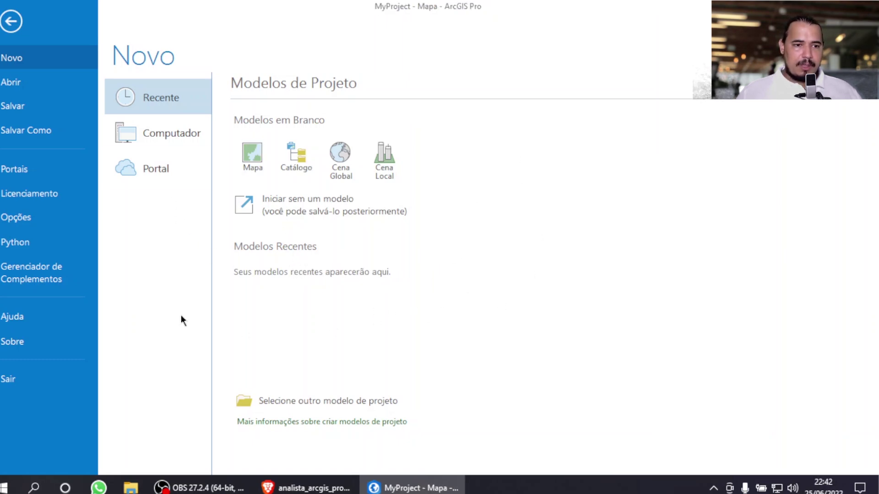
# - Set the application theme to Escuro in the general application options and apply the change
pyautogui.click(33, 218)
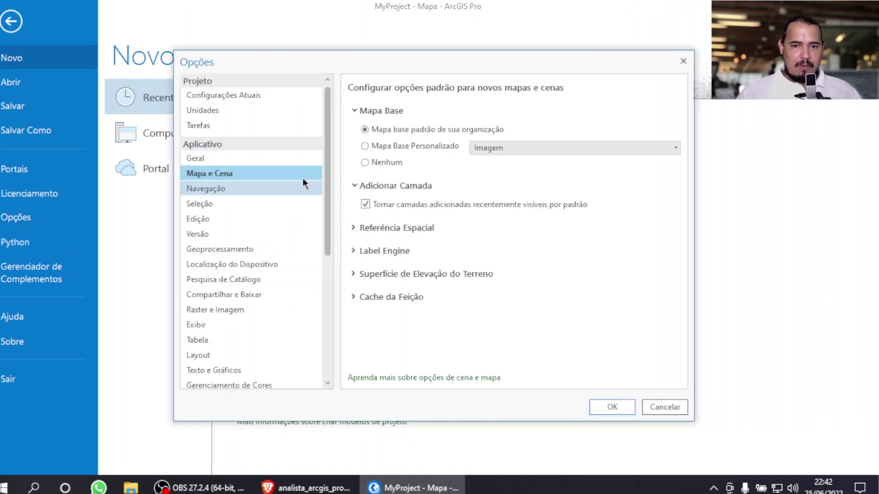
pyautogui.click(261, 158)
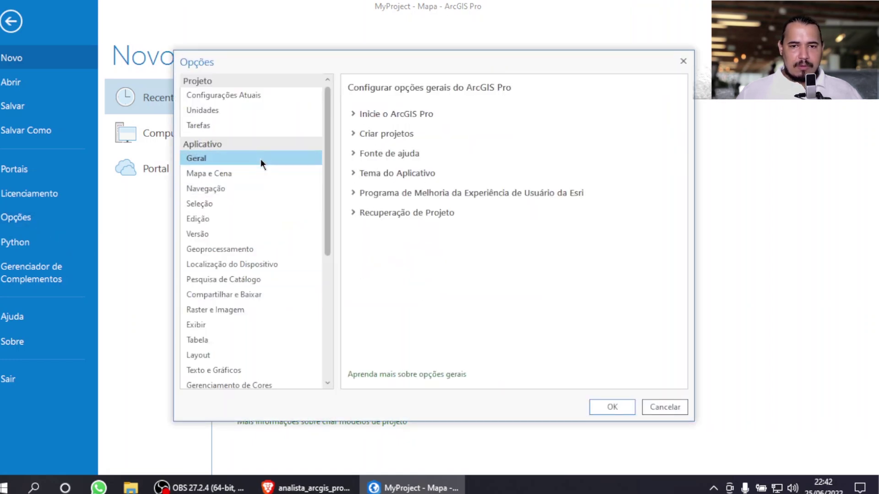
pyautogui.click(353, 174)
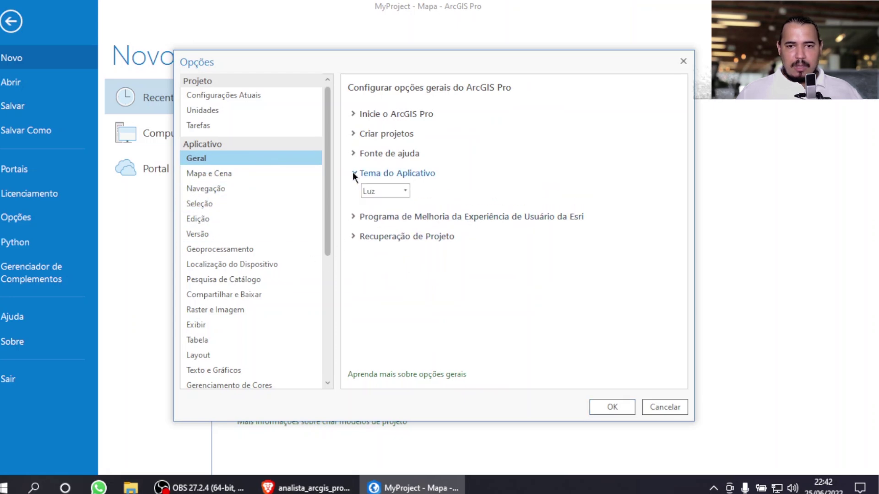
pyautogui.click(404, 191)
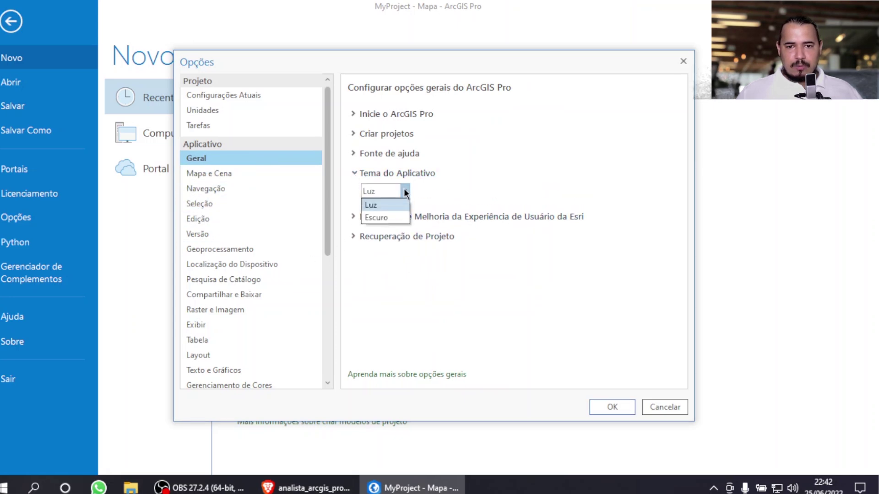
pyautogui.click(396, 217)
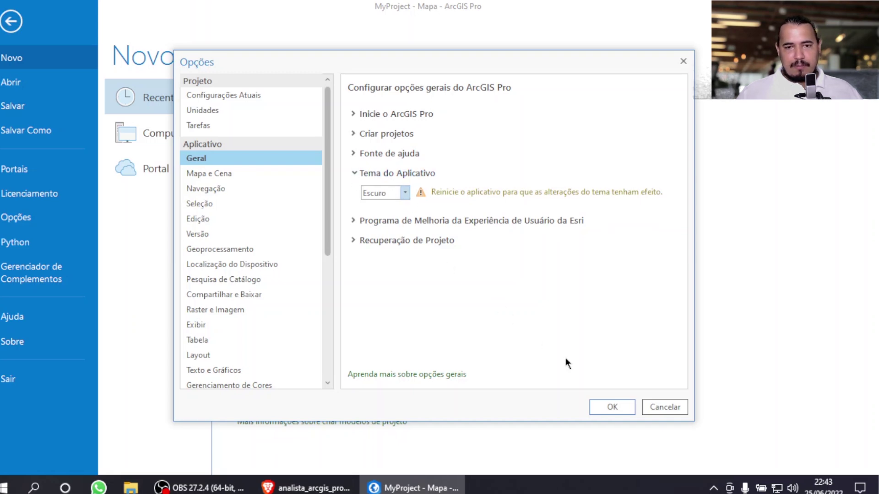
pyautogui.click(404, 193)
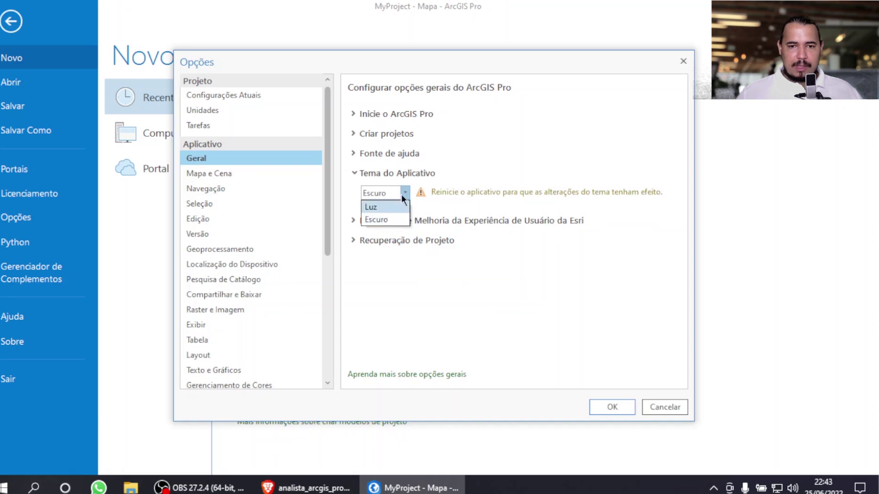
pyautogui.click(399, 220)
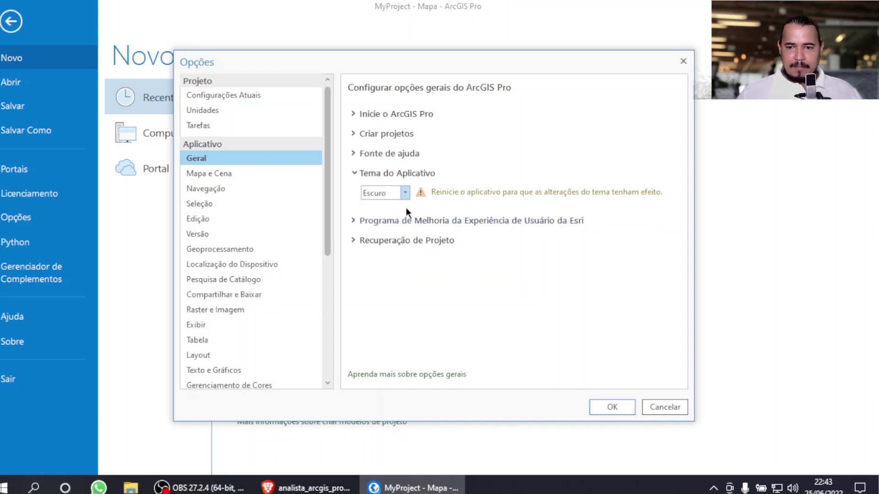
pyautogui.click(613, 408)
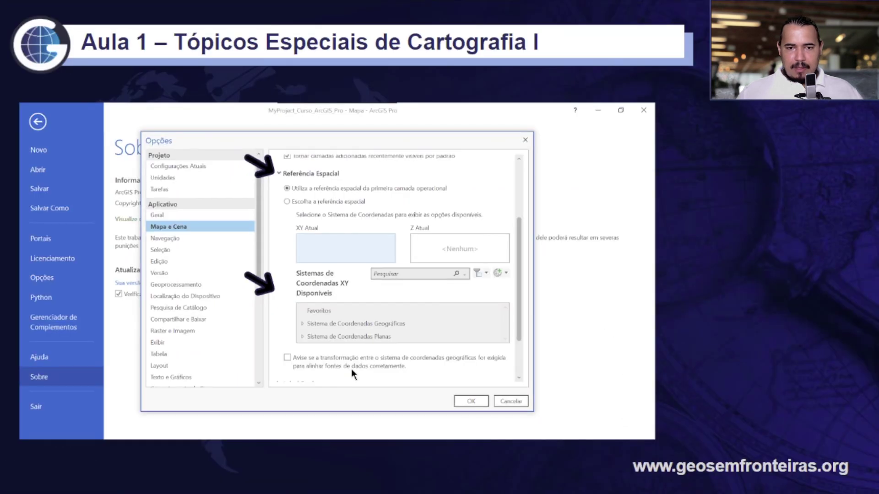